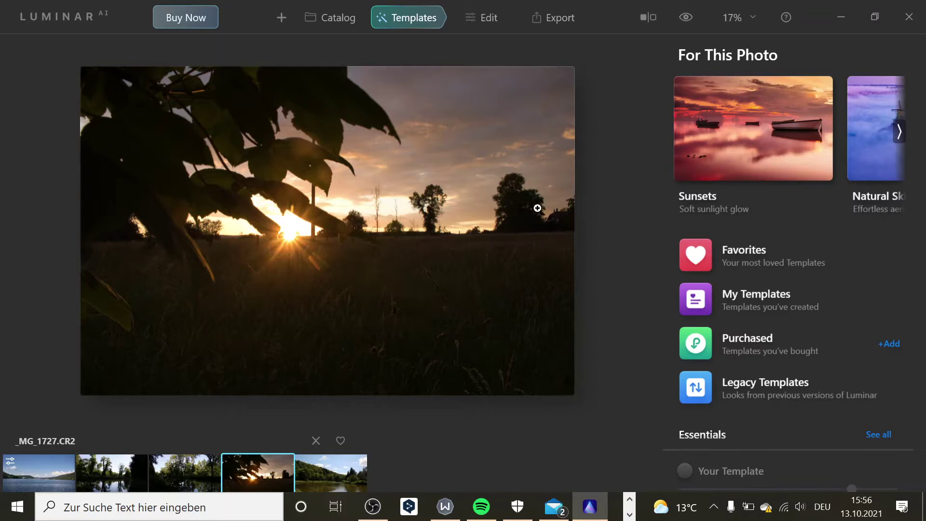
Step: From the Sunsets collection, compare Impact and Hyperdrive, then settle on the Toscana template
{"action": "left_click", "coordinate": [717, 153]}
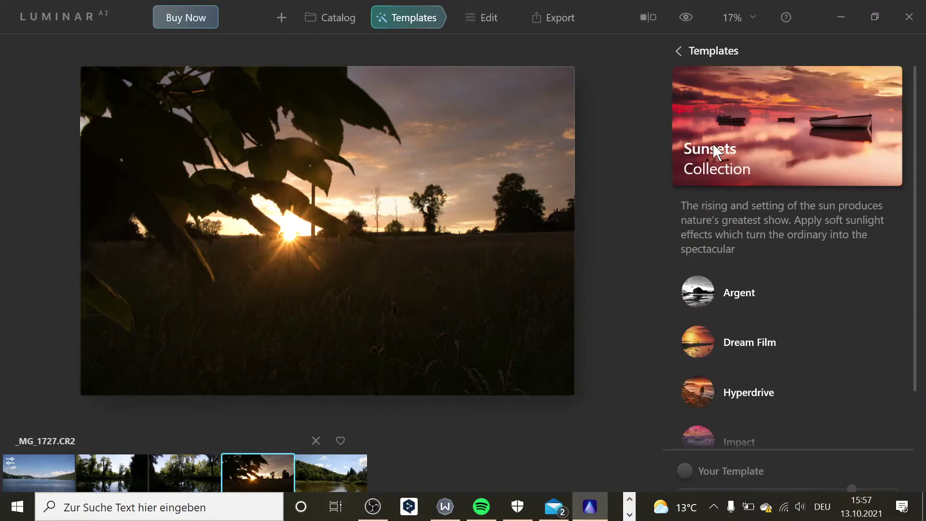
{"action": "scroll", "coordinate": [796, 409], "scroll_direction": "down", "scroll_amount": 2}
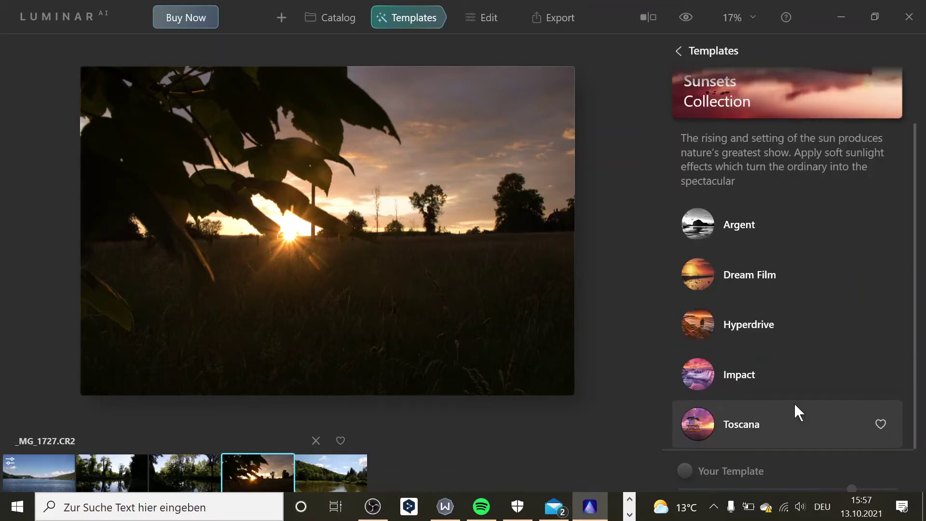
{"action": "left_click", "coordinate": [771, 419]}
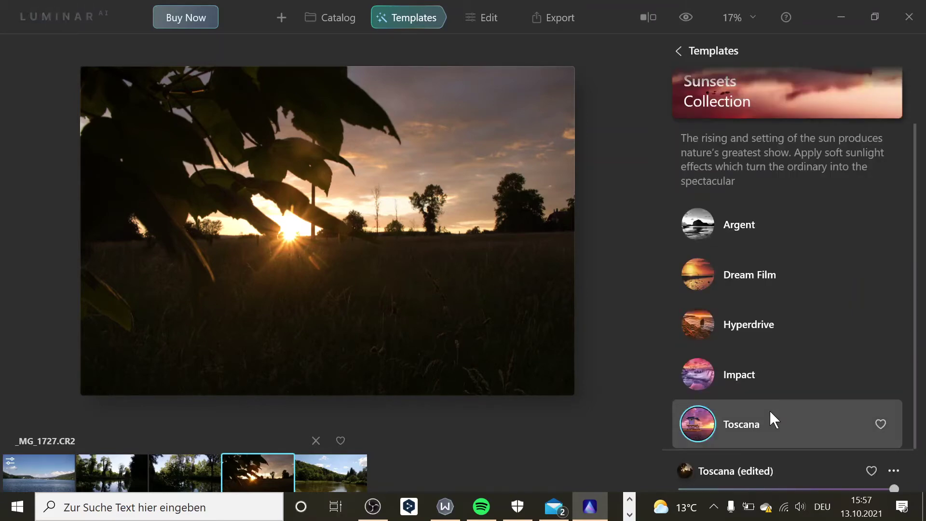
{"action": "left_click", "coordinate": [759, 379]}
{"action": "left_click", "coordinate": [751, 329]}
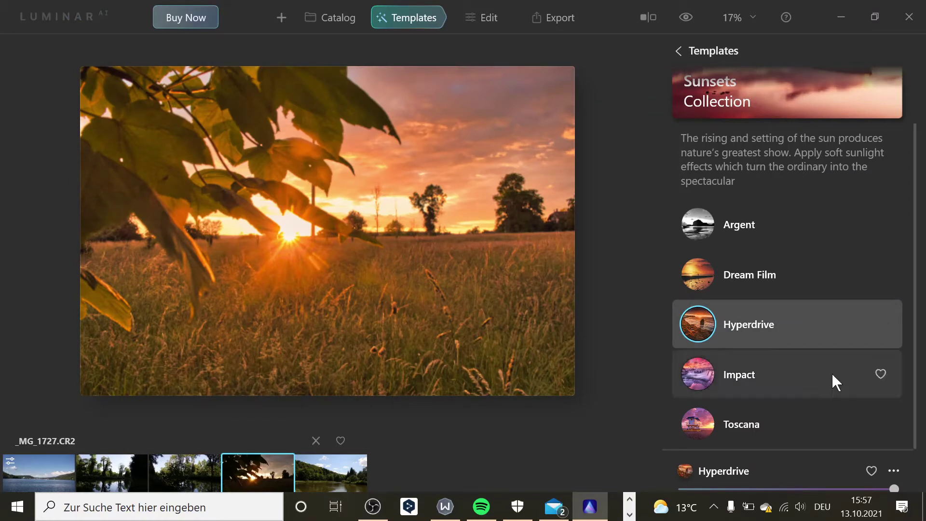
{"action": "left_click", "coordinate": [804, 424]}
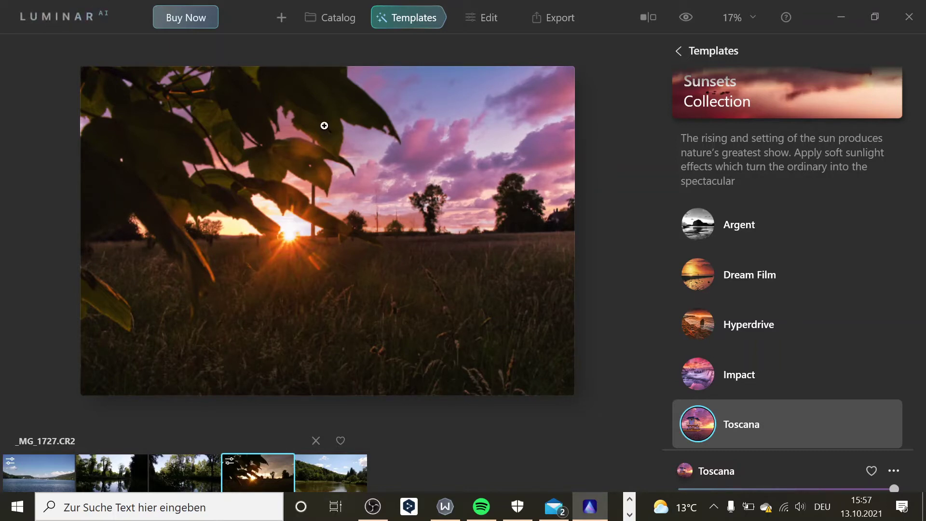
Step: Switch to the Edit tools, expand Light, and scroll down to the Creative section
{"action": "key", "text": "e"}
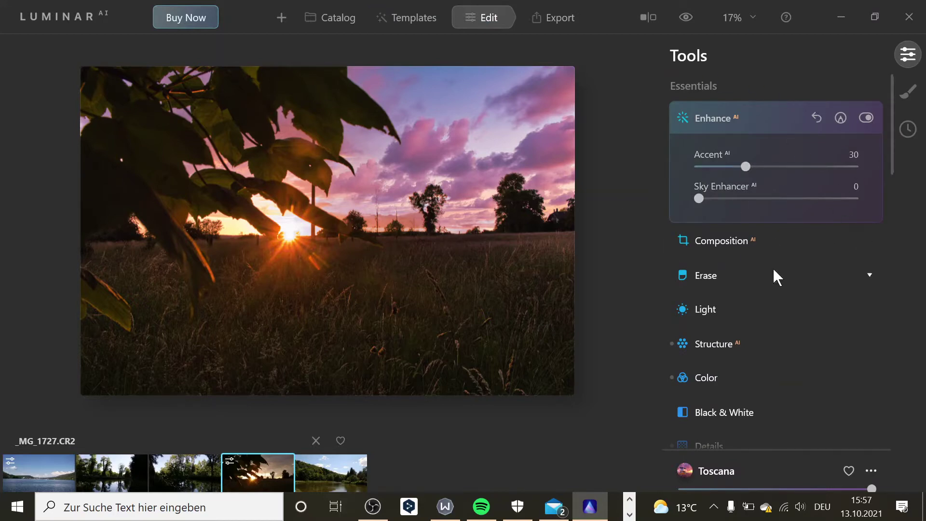
{"action": "scroll", "coordinate": [689, 342], "scroll_direction": "down", "scroll_amount": 5}
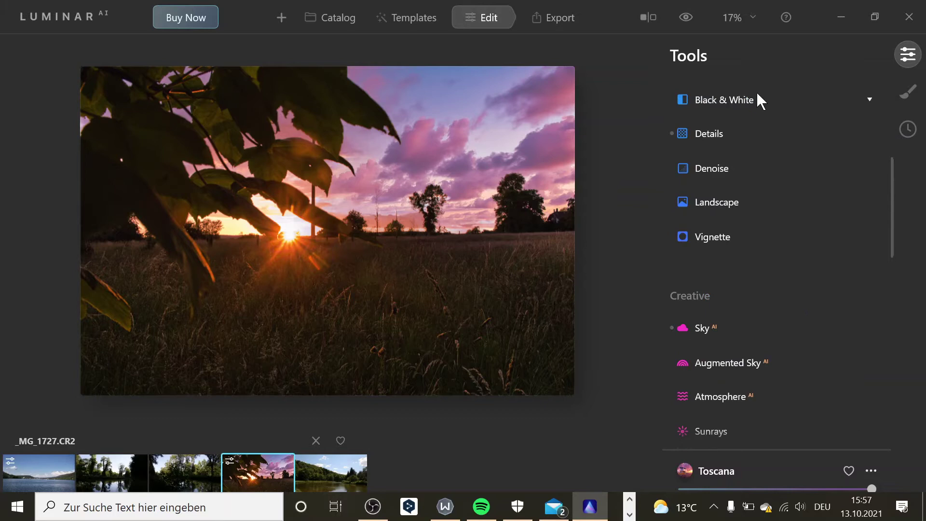
{"action": "scroll", "coordinate": [757, 91], "scroll_direction": "up", "scroll_amount": 4}
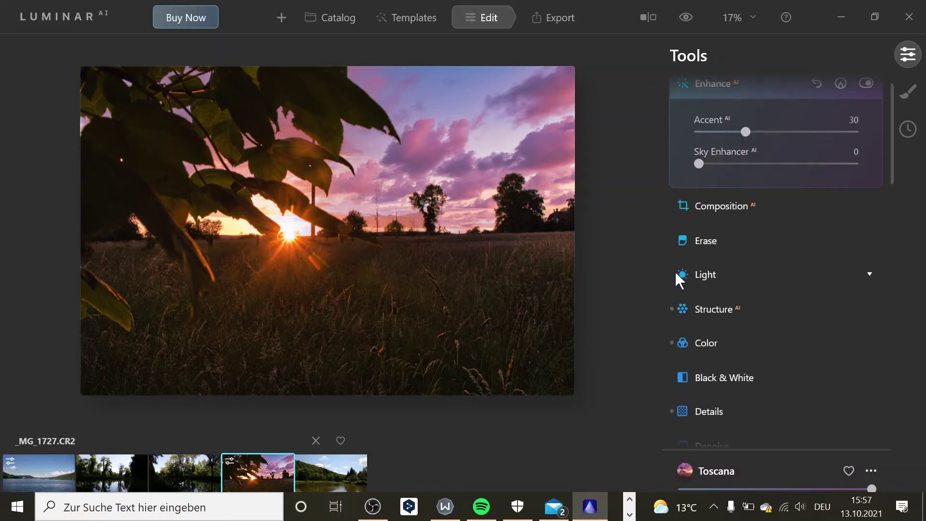
{"action": "left_click", "coordinate": [870, 273]}
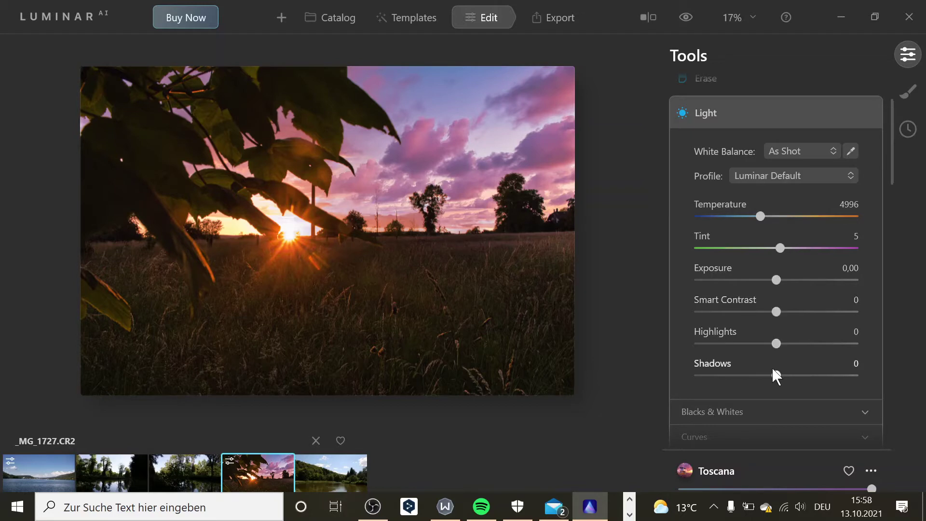
{"action": "scroll", "coordinate": [761, 329], "scroll_direction": "down", "scroll_amount": 5}
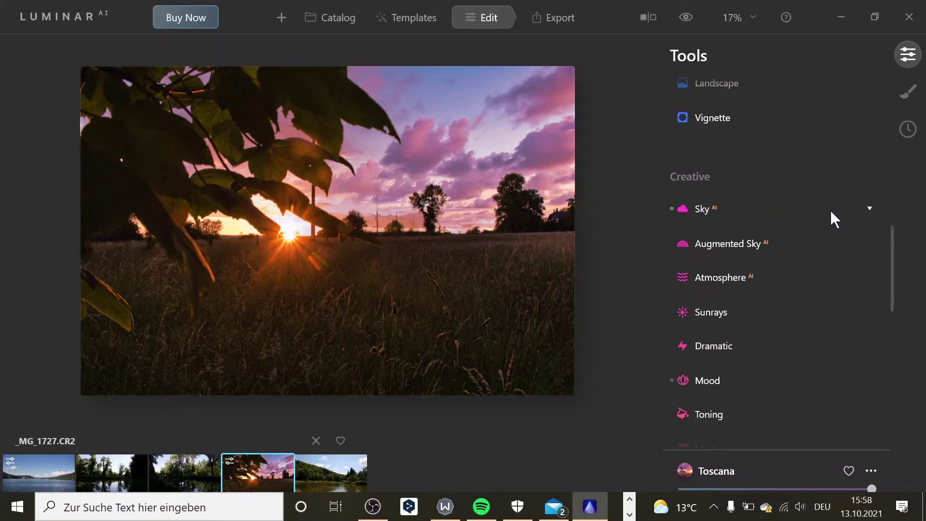
Step: Expand the Sky settings and the Augmented Sky tool
{"action": "left_click", "coordinate": [865, 207]}
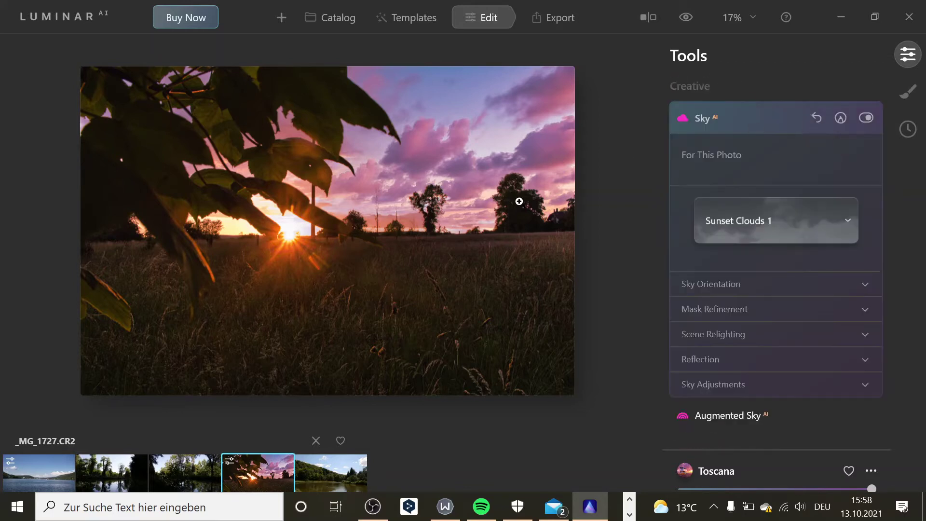
{"action": "scroll", "coordinate": [808, 311], "scroll_direction": "down", "scroll_amount": 3}
{"action": "scroll", "coordinate": [845, 243], "scroll_direction": "up", "scroll_amount": 1}
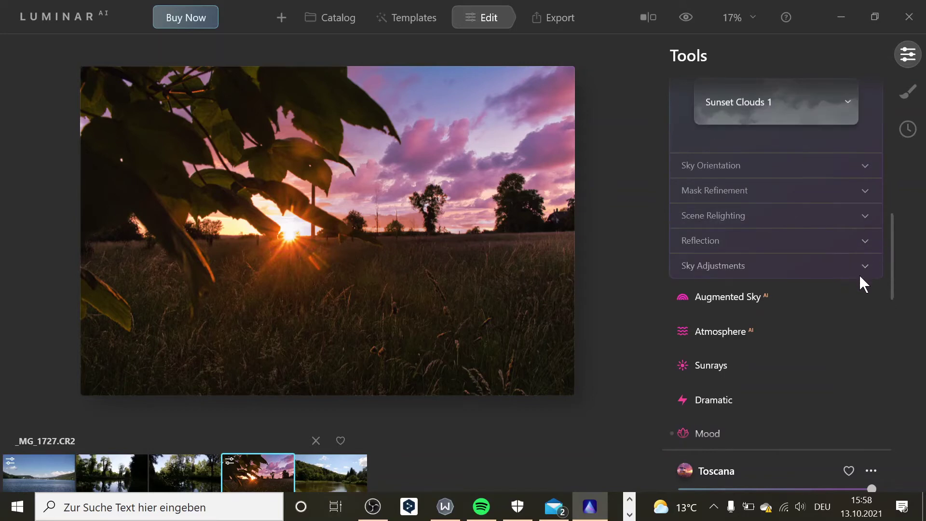
{"action": "left_click", "coordinate": [868, 295]}
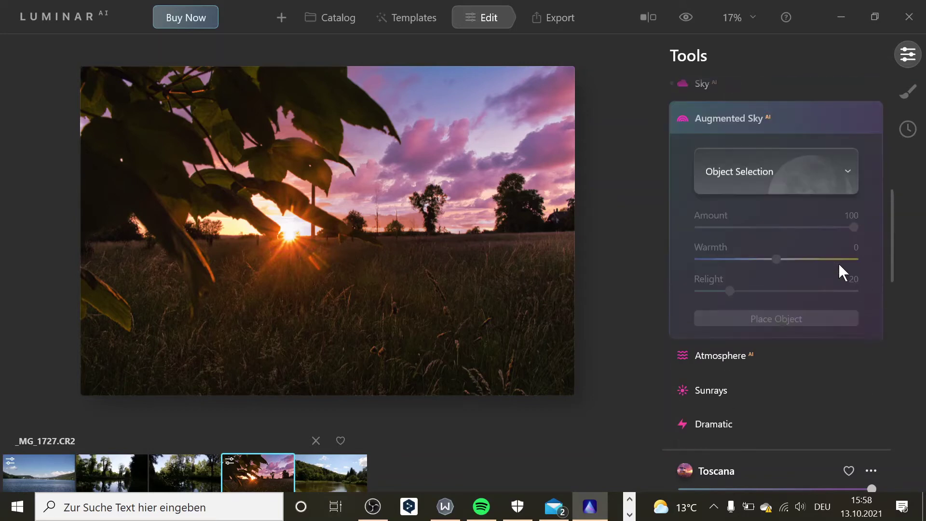
Step: Browse the sky-object gallery down to the moons and planets, including its category filter
{"action": "left_click", "coordinate": [826, 178]}
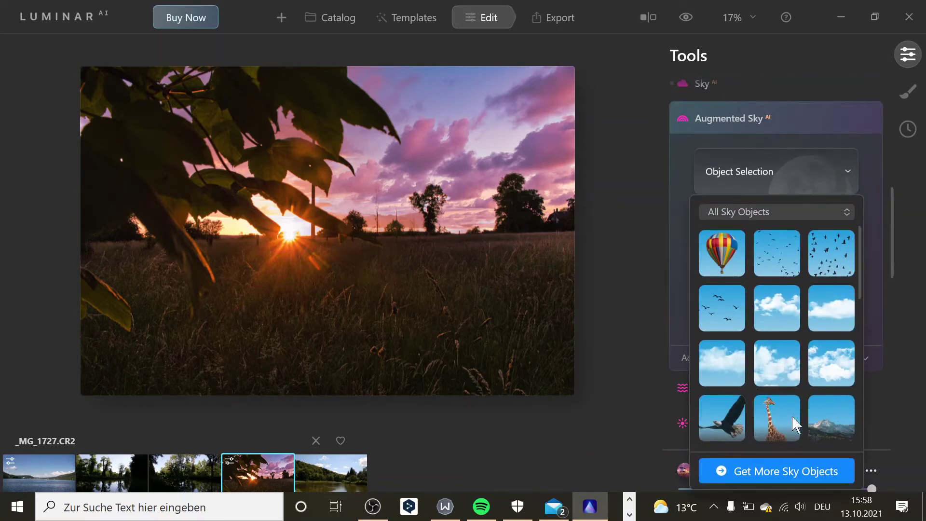
{"action": "scroll", "coordinate": [782, 417], "scroll_direction": "down", "scroll_amount": 5}
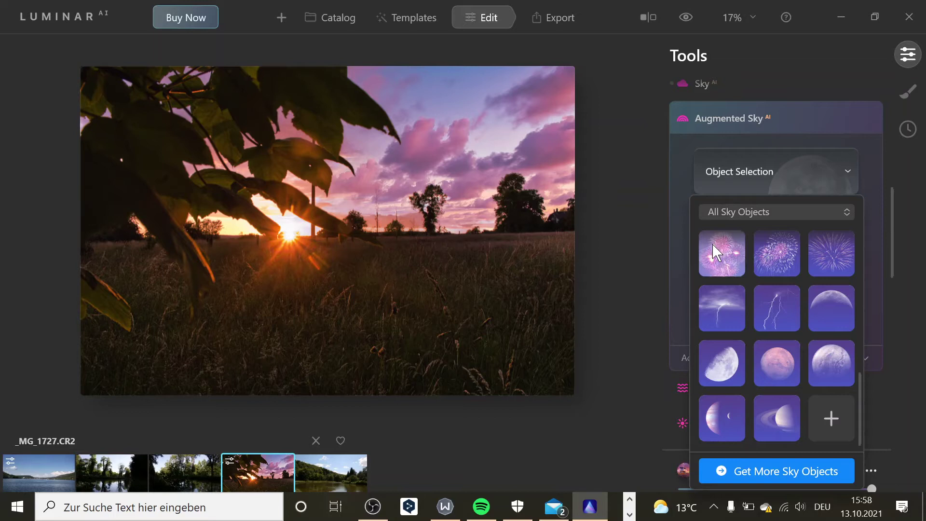
{"action": "left_click", "coordinate": [850, 208]}
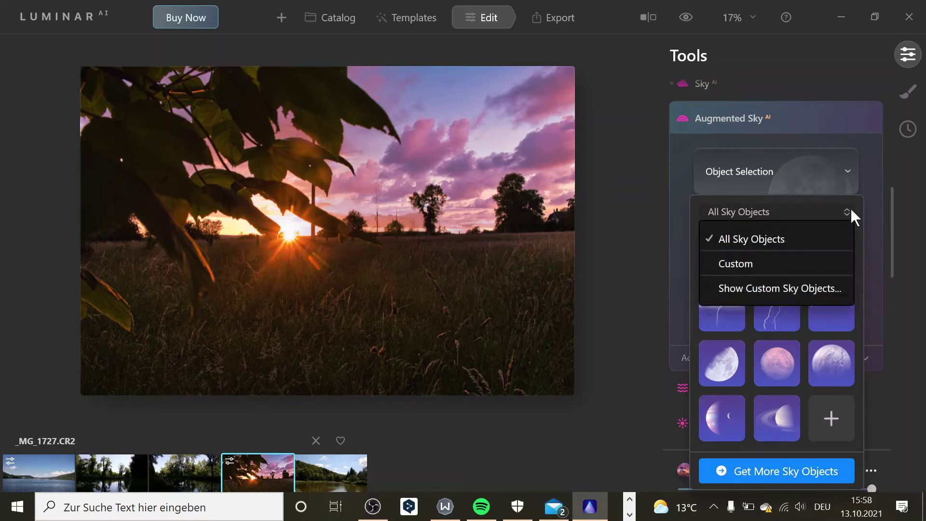
{"action": "left_click", "coordinate": [652, 264]}
{"action": "left_click", "coordinate": [780, 164]}
{"action": "left_click", "coordinate": [823, 121]}
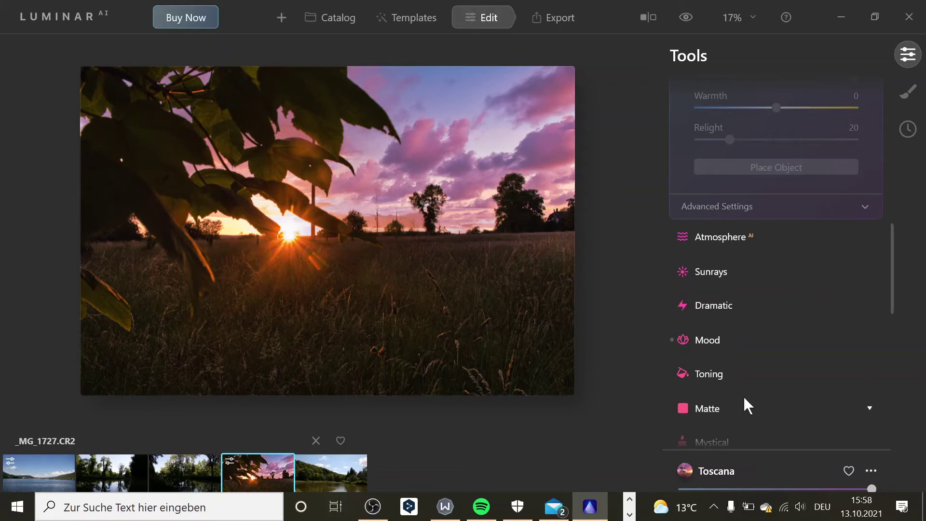
{"action": "scroll", "coordinate": [743, 396], "scroll_direction": "down", "scroll_amount": 8}
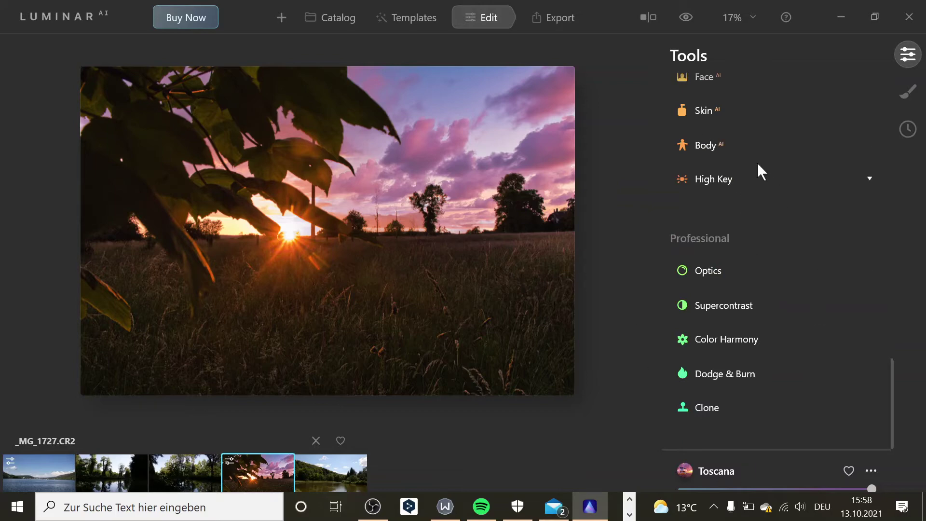
{"action": "scroll", "coordinate": [760, 171], "scroll_direction": "up", "scroll_amount": 5}
Step: Choose Moon 2 from the sky-object gallery
{"action": "left_click", "coordinate": [847, 328]}
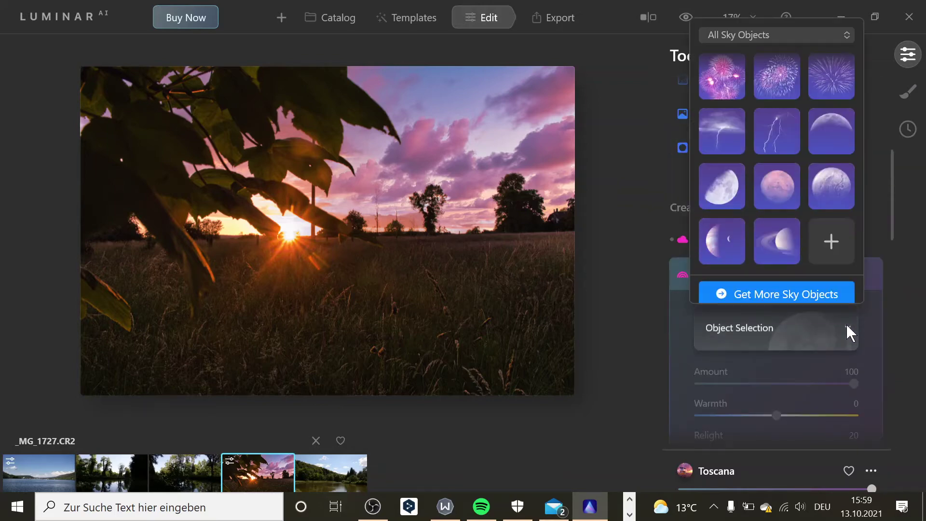
{"action": "left_click", "coordinate": [733, 195]}
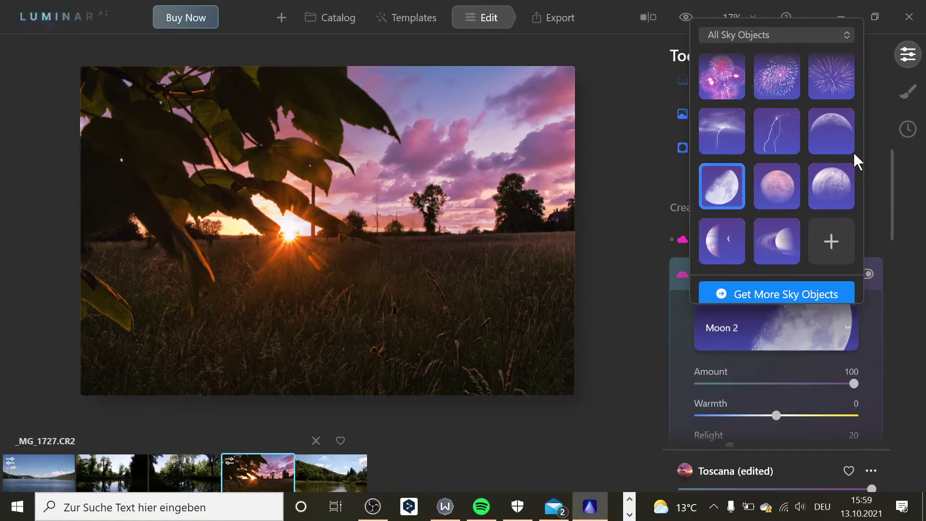
{"action": "scroll", "coordinate": [807, 319], "scroll_direction": "down", "scroll_amount": 5}
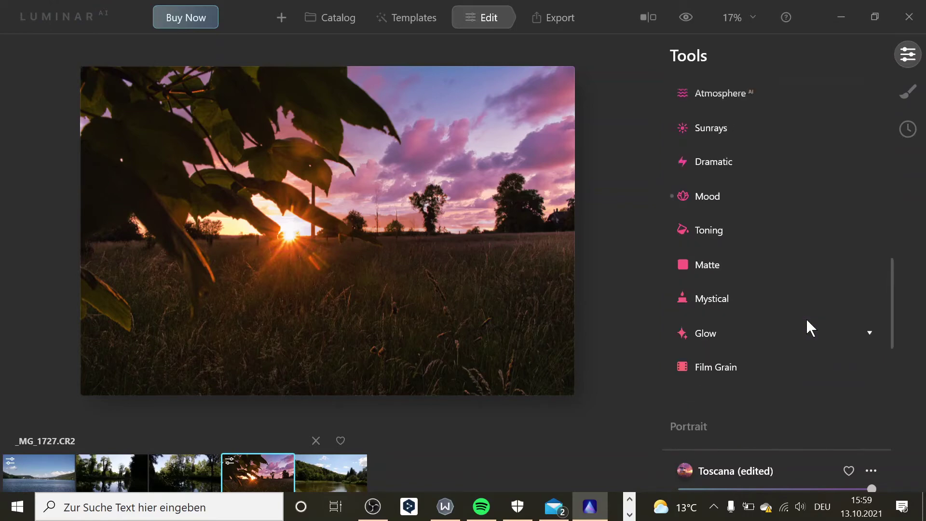
{"action": "scroll", "coordinate": [806, 328], "scroll_direction": "up", "scroll_amount": 8}
{"action": "scroll", "coordinate": [806, 328], "scroll_direction": "down", "scroll_amount": 4}
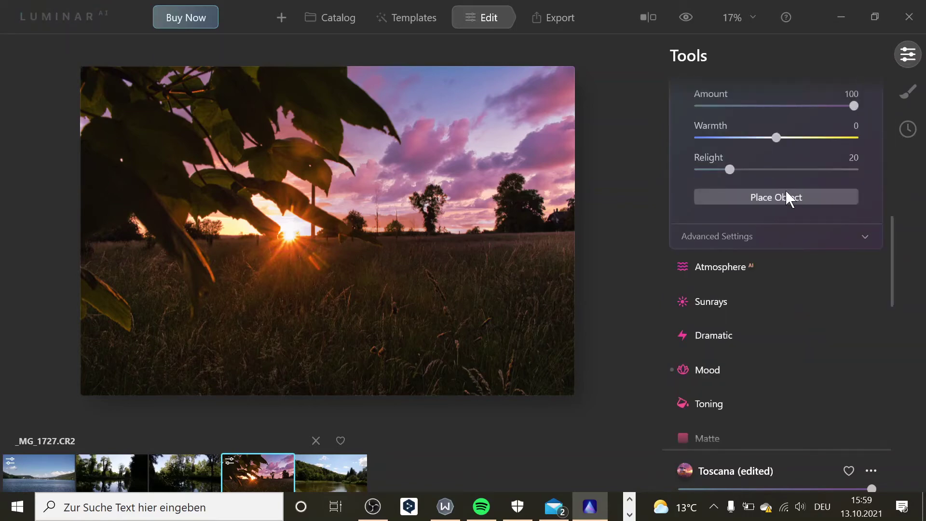
{"action": "scroll", "coordinate": [791, 187], "scroll_direction": "up", "scroll_amount": 1}
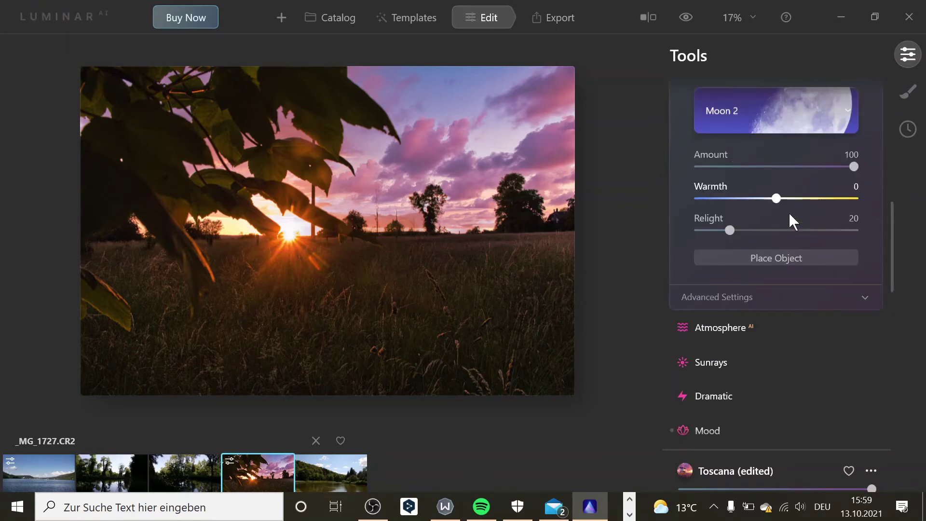
Step: Place the moon in the upper-right sky behind the trees and enlarge it
{"action": "left_click", "coordinate": [778, 257]}
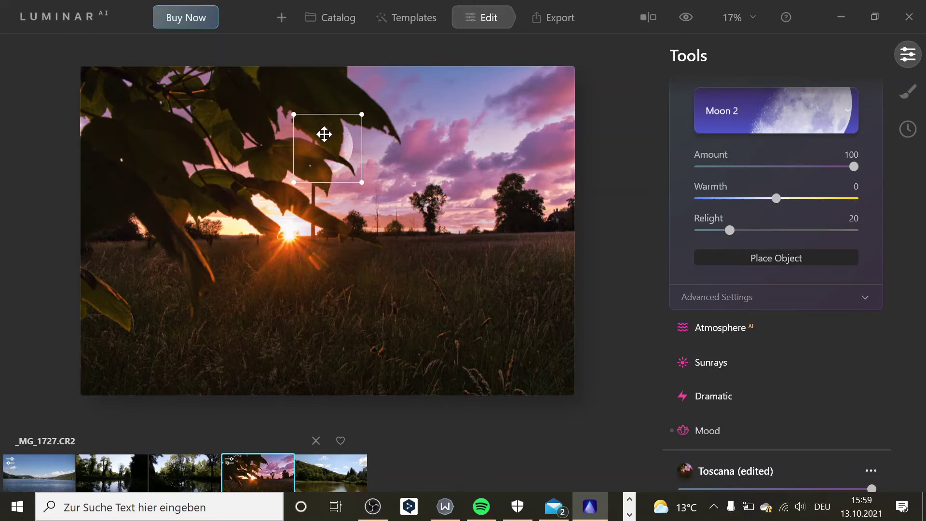
{"action": "left_click_drag", "start_coordinate": [327, 133], "coordinate": [511, 167]}
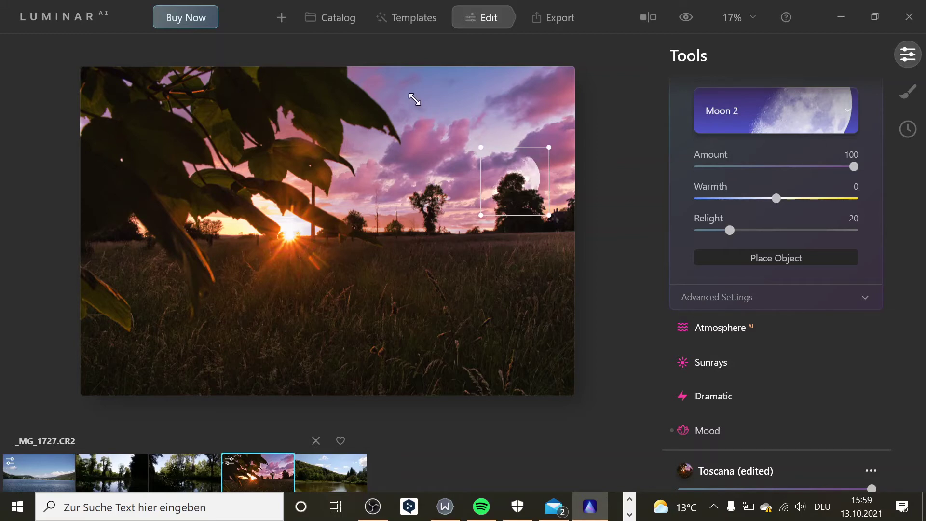
{"action": "left_click_drag", "start_coordinate": [415, 99], "coordinate": [414, 99]}
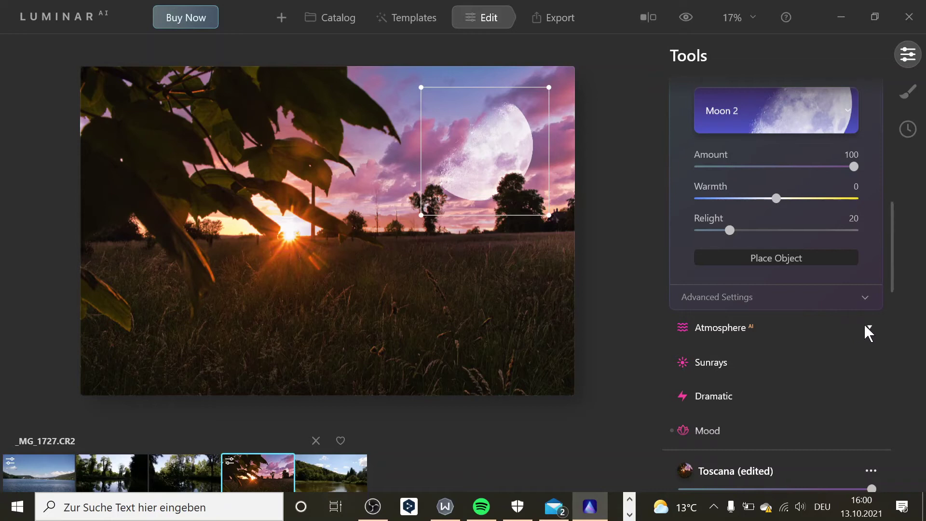
Step: Add an Atmosphere AI Fog layer with Amount 42 and Depth 38
{"action": "scroll", "coordinate": [772, 332], "scroll_direction": "down", "scroll_amount": 5}
{"action": "scroll", "coordinate": [739, 193], "scroll_direction": "up", "scroll_amount": 10}
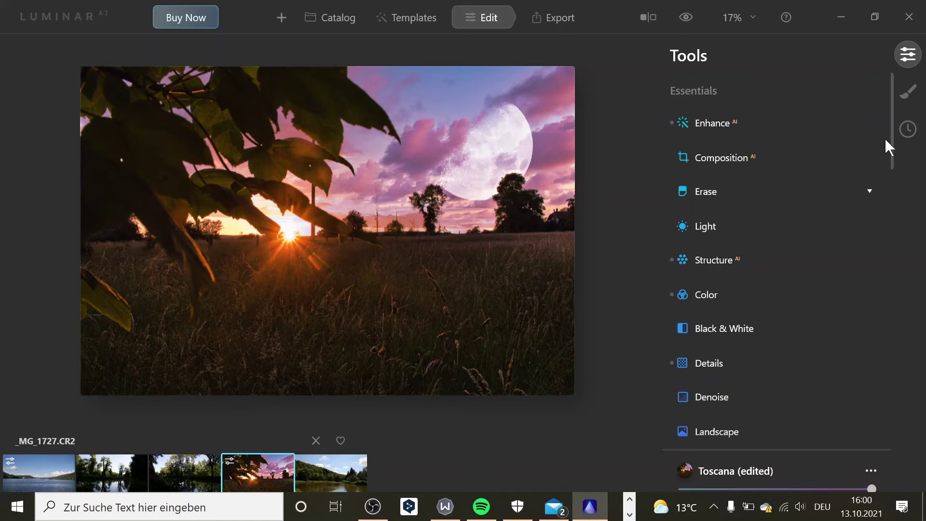
{"action": "scroll", "coordinate": [839, 179], "scroll_direction": "down", "scroll_amount": 8}
{"action": "scroll", "coordinate": [813, 221], "scroll_direction": "up", "scroll_amount": 3}
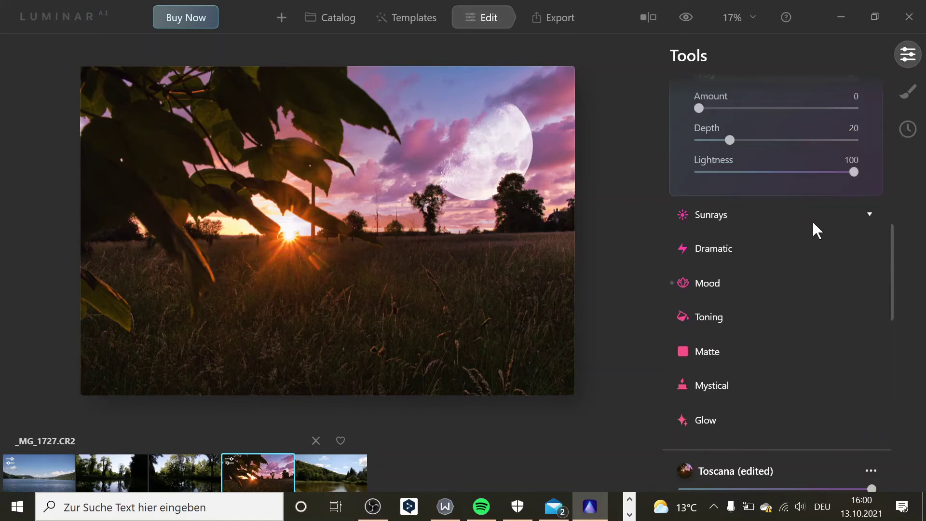
{"action": "scroll", "coordinate": [813, 220], "scroll_direction": "down", "scroll_amount": 1}
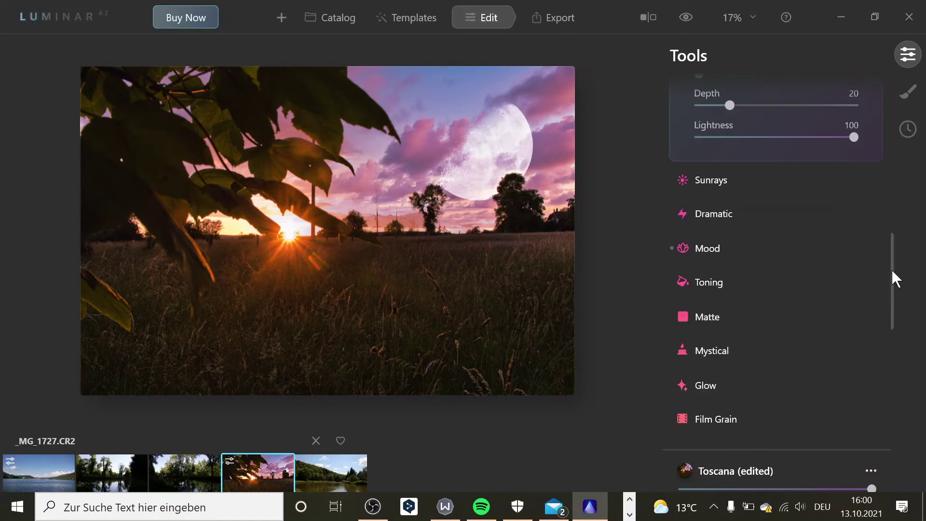
{"action": "left_click_drag", "start_coordinate": [891, 268], "coordinate": [889, 200]}
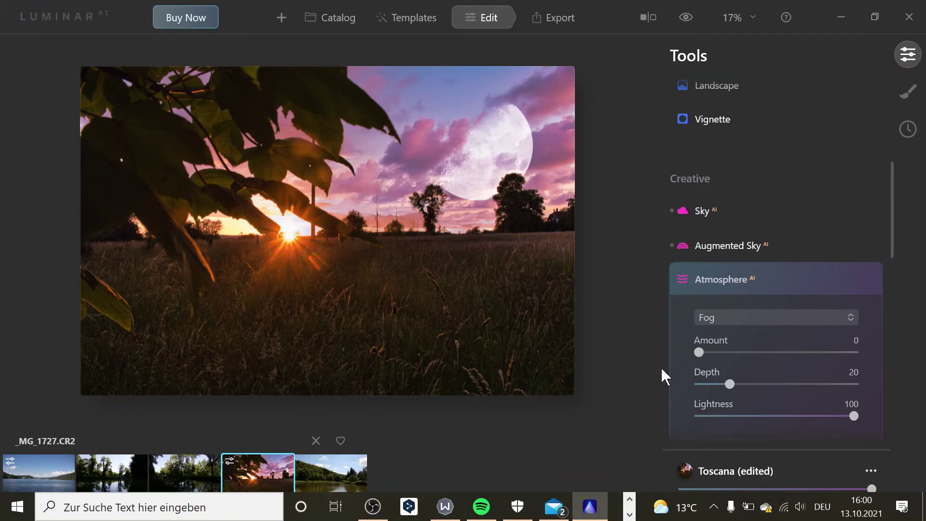
{"action": "left_click", "coordinate": [724, 352]}
{"action": "left_click_drag", "start_coordinate": [723, 352], "coordinate": [767, 353]}
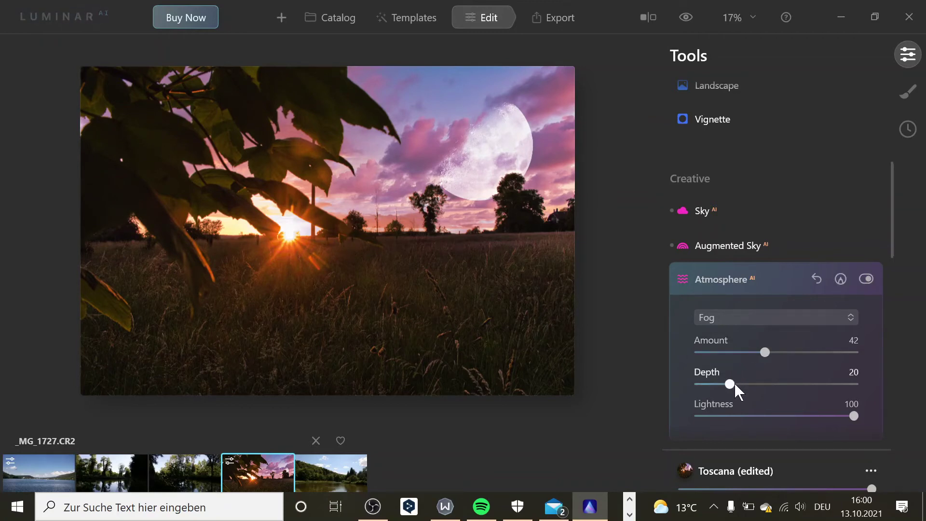
{"action": "left_click_drag", "start_coordinate": [734, 383], "coordinate": [761, 380]}
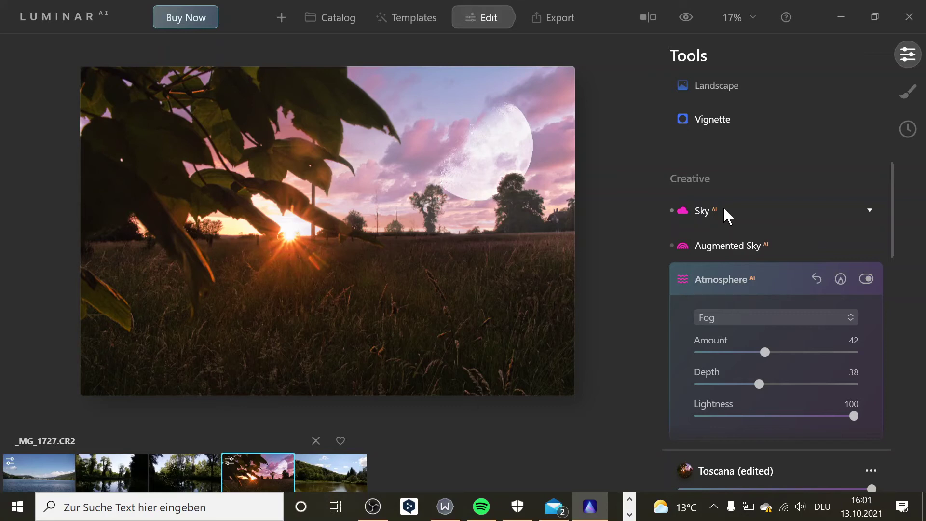
{"action": "scroll", "coordinate": [724, 210], "scroll_direction": "up", "scroll_amount": 7}
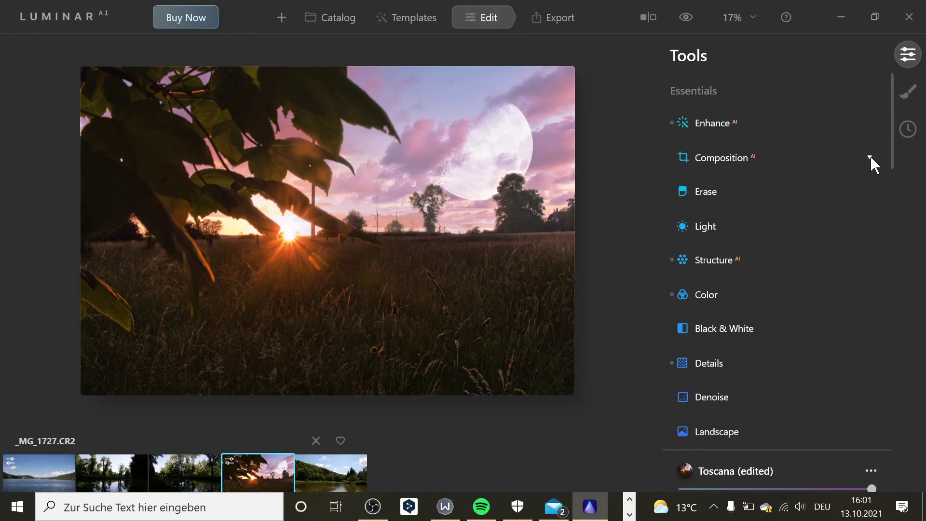
Step: Run Composition AI to auto-crop the meadow photo to a 2:3 ratio
{"action": "left_click", "coordinate": [870, 155]}
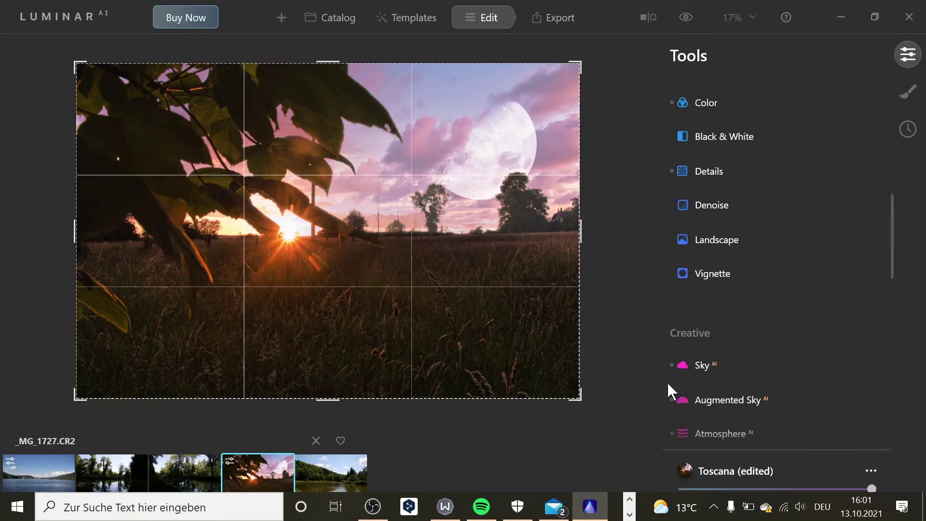
{"action": "scroll", "coordinate": [675, 430], "scroll_direction": "down", "scroll_amount": 10}
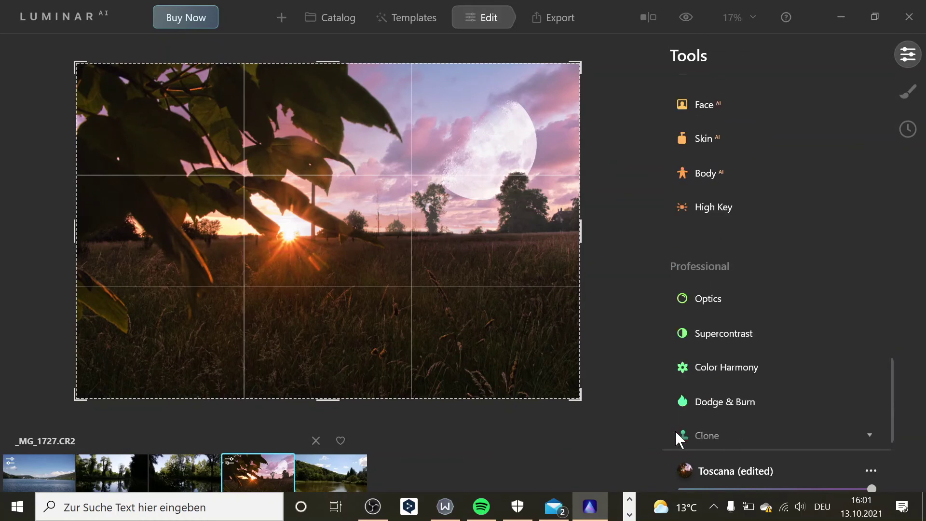
{"action": "scroll", "coordinate": [674, 430], "scroll_direction": "up", "scroll_amount": 15}
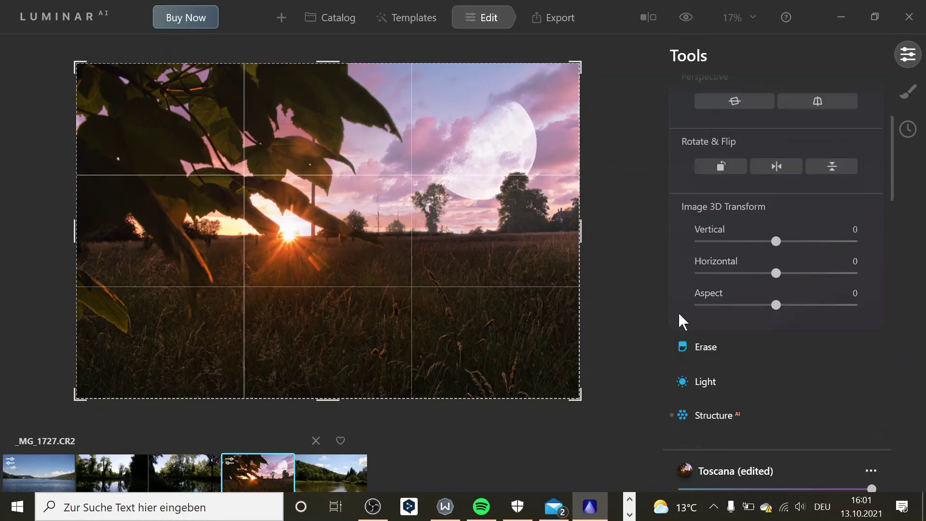
{"action": "scroll", "coordinate": [678, 312], "scroll_direction": "up", "scroll_amount": 5}
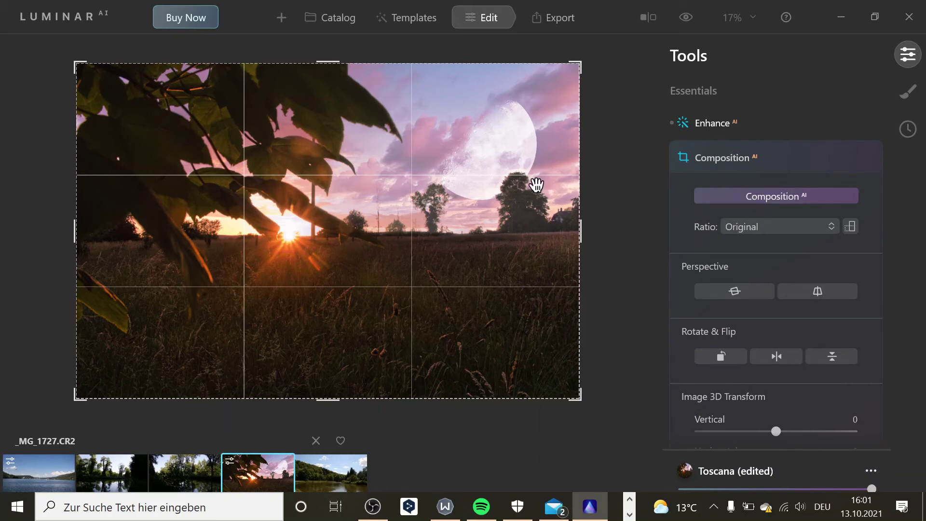
{"action": "left_click", "coordinate": [755, 200]}
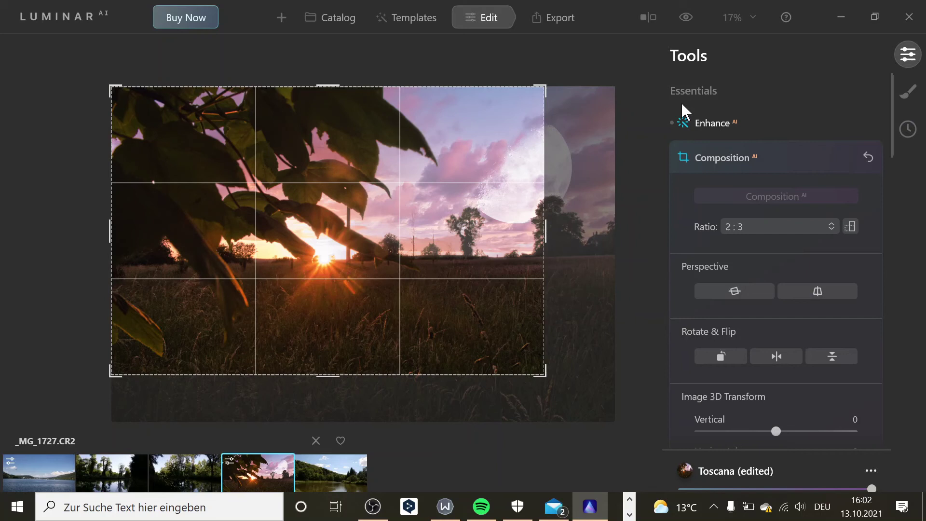
{"action": "scroll", "coordinate": [743, 201], "scroll_direction": "down", "scroll_amount": 5}
{"action": "scroll", "coordinate": [753, 196], "scroll_direction": "up", "scroll_amount": 5}
Step: Collapse Composition AI to apply the crop, then review the finished photo
{"action": "left_click", "coordinate": [776, 157]}
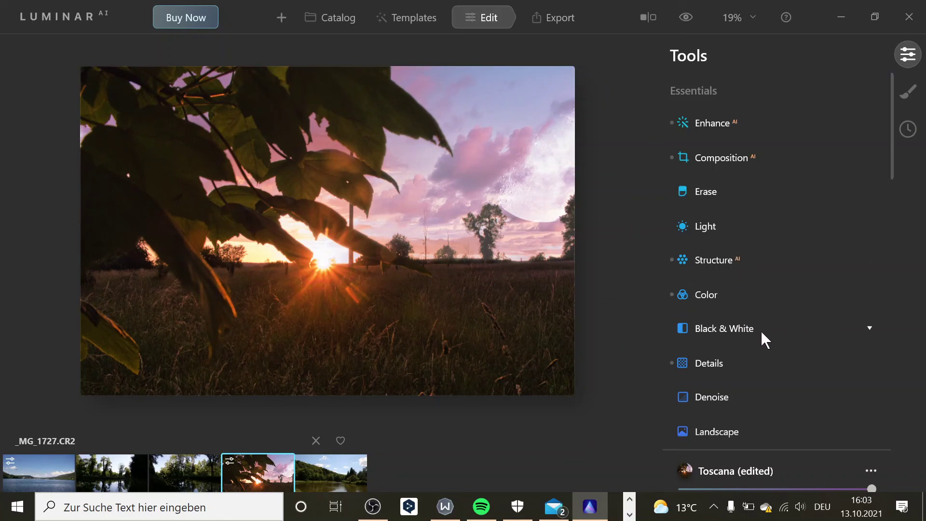
{"action": "scroll", "coordinate": [773, 390], "scroll_direction": "down", "scroll_amount": 10}
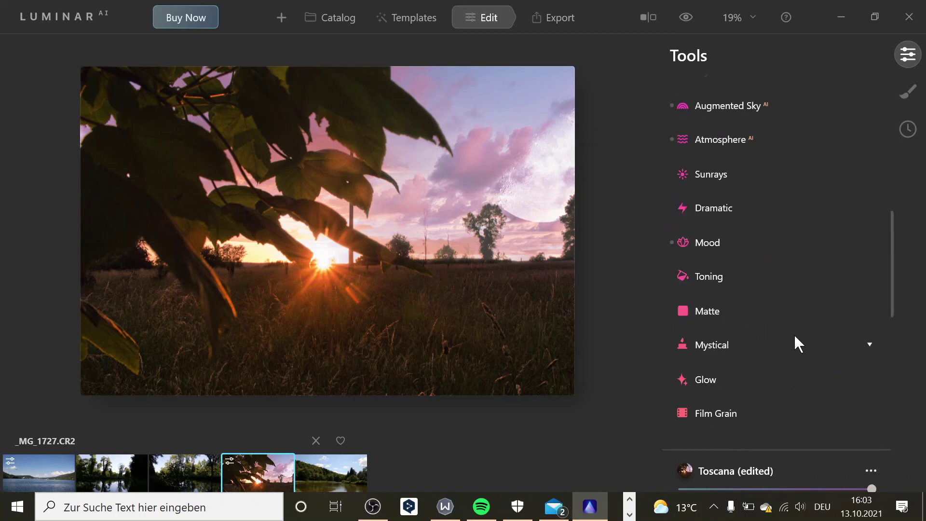
{"action": "scroll", "coordinate": [794, 311], "scroll_direction": "down", "scroll_amount": 1}
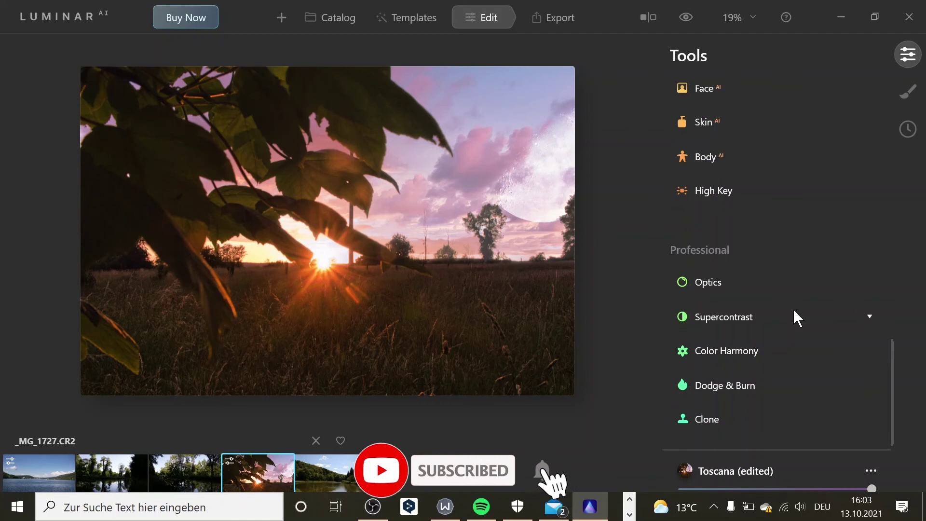
{"action": "scroll", "coordinate": [794, 311], "scroll_direction": "up", "scroll_amount": 11}
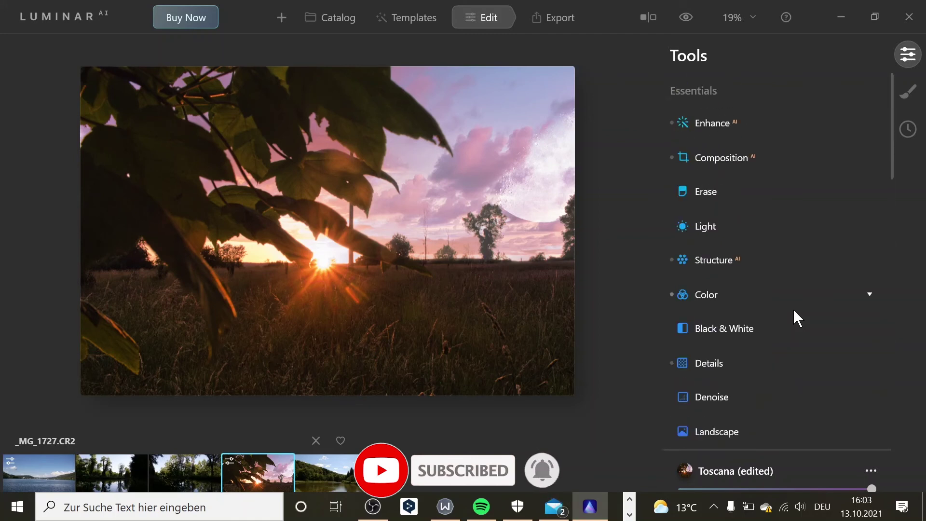